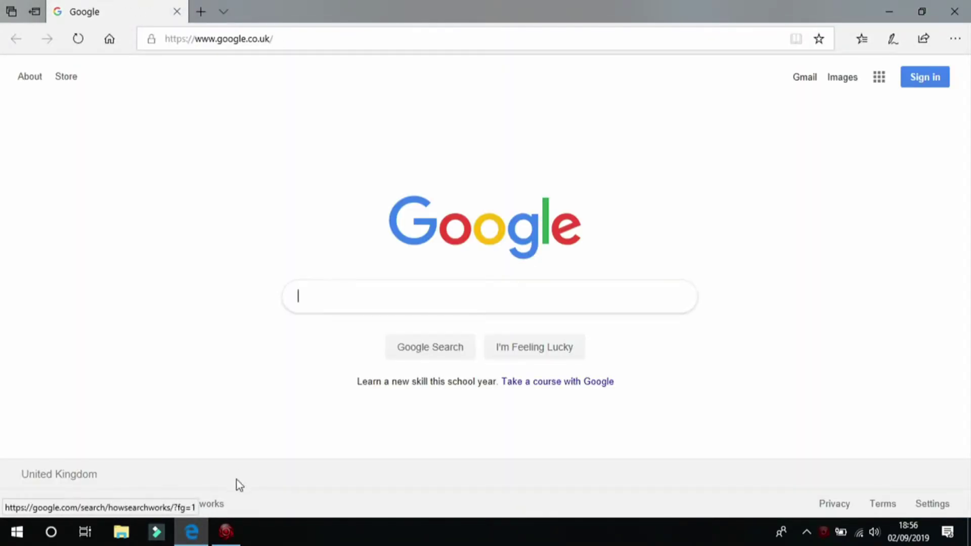
Search Google for wiibrew and open the WiiBrew wiki's Homebrew Browser article.
text(wiibrew)
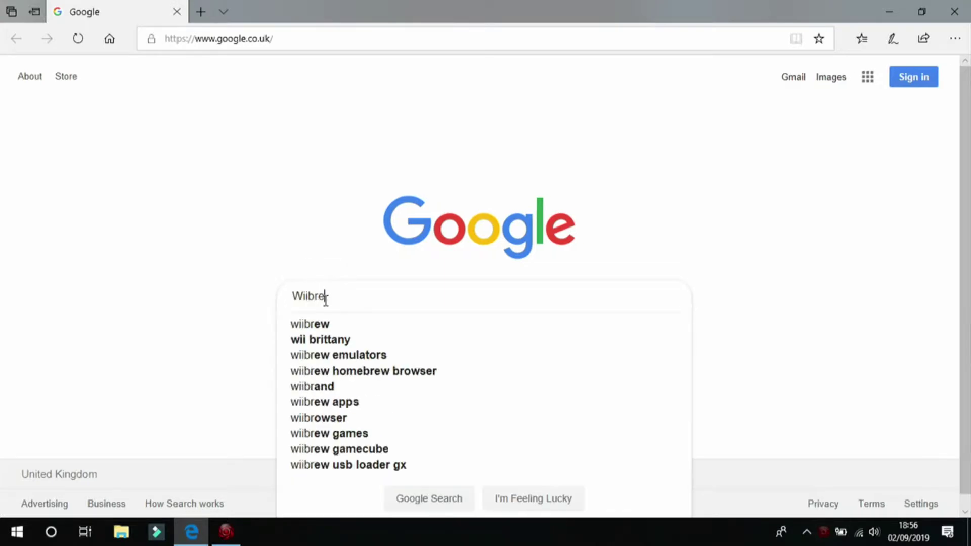
key(Return)
click(157, 187)
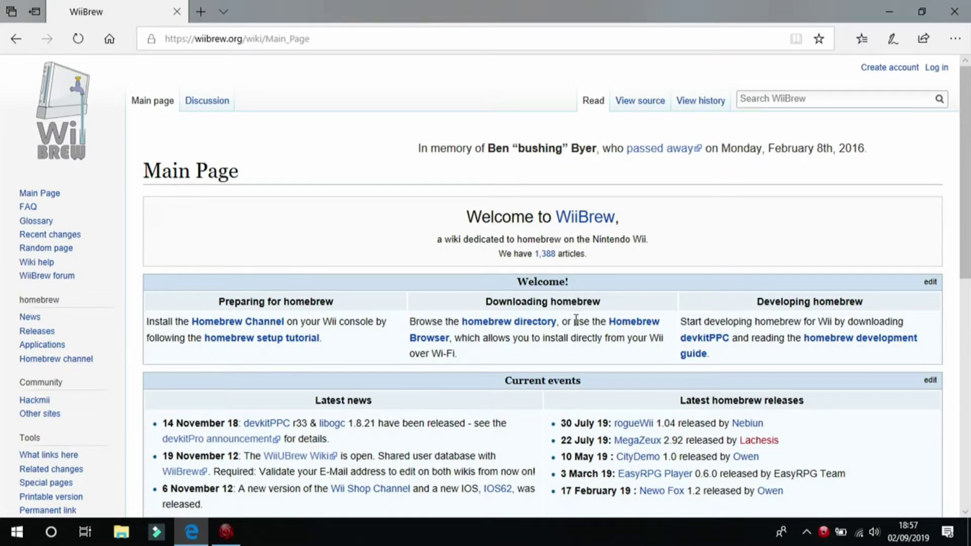
click(618, 330)
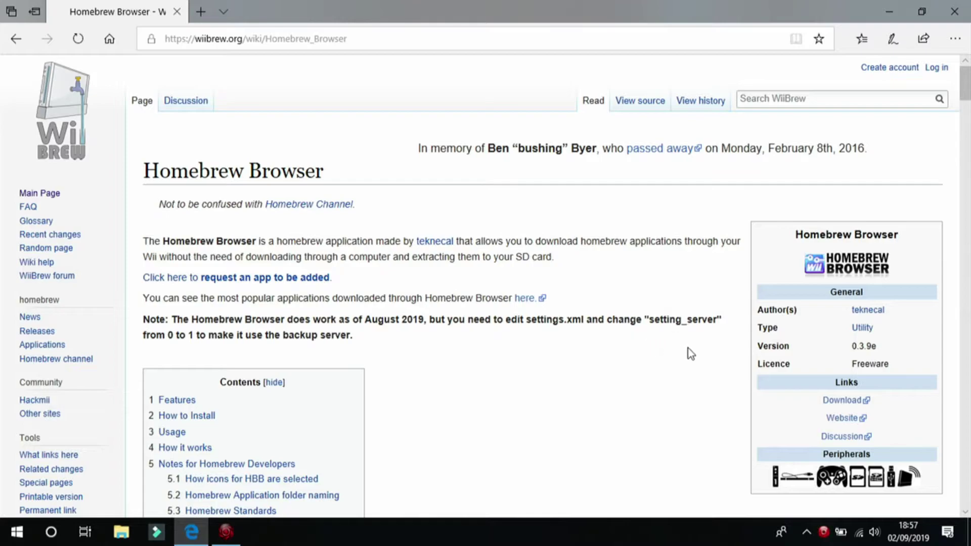
Save homebrew_browser_v0.3.9e.zip from the article's Download link to the Desktop with Save as.
click(841, 402)
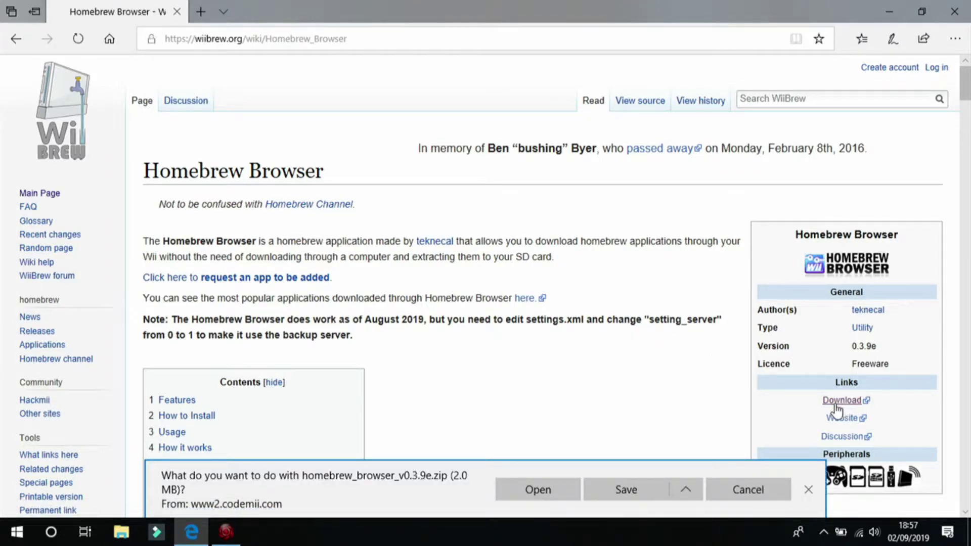
click(673, 497)
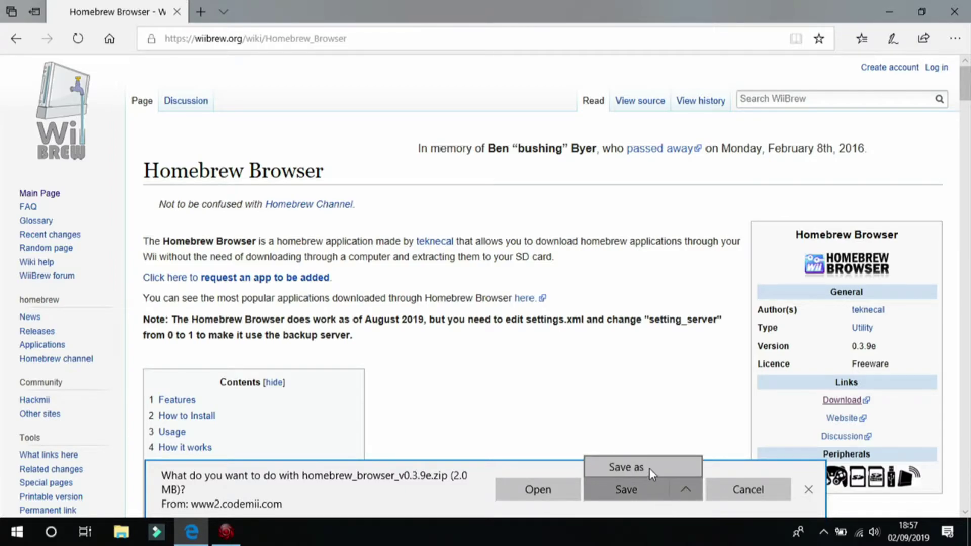
click(638, 466)
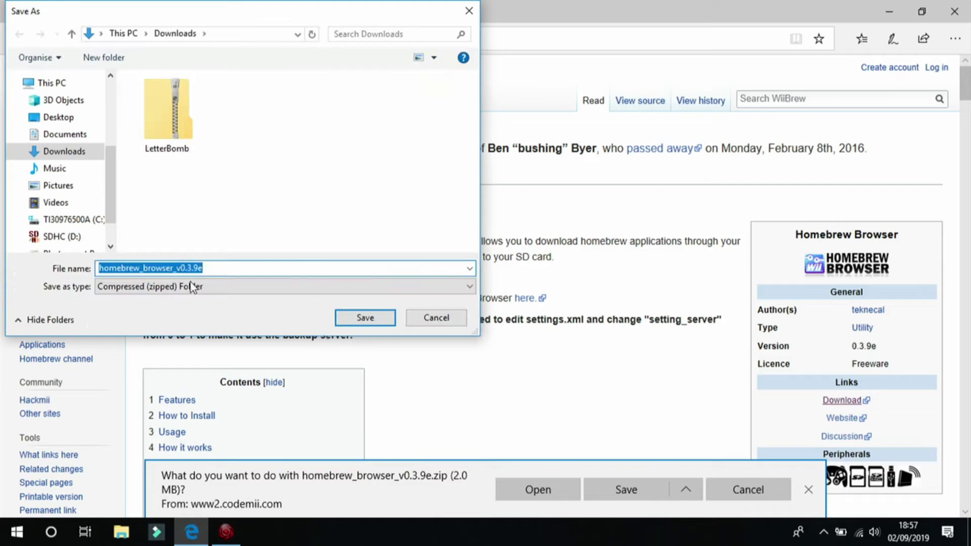
click(66, 117)
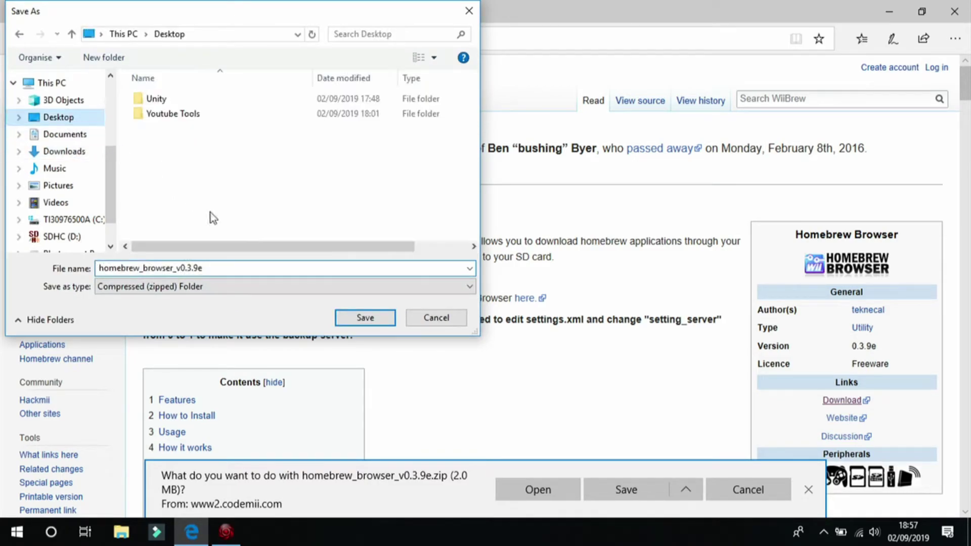
click(363, 320)
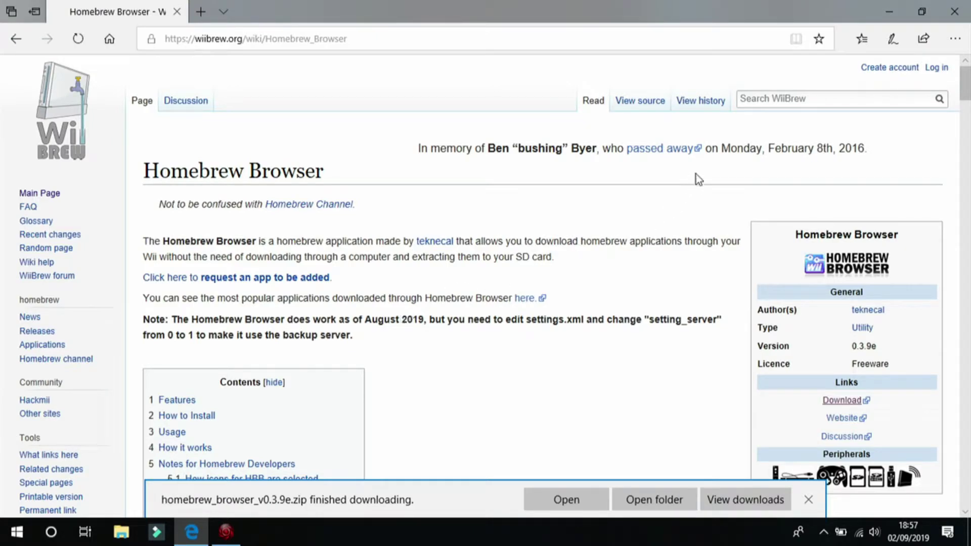
Extract the desktop zip with Extract All into the suggested homebrew_browser_v0.3.9e folder.
click(885, 8)
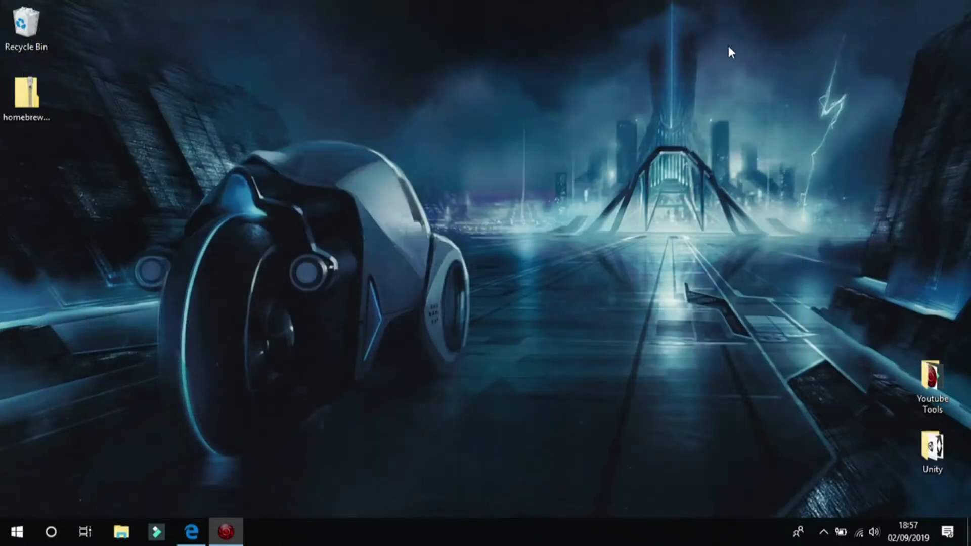
drag(30, 105, 105, 123)
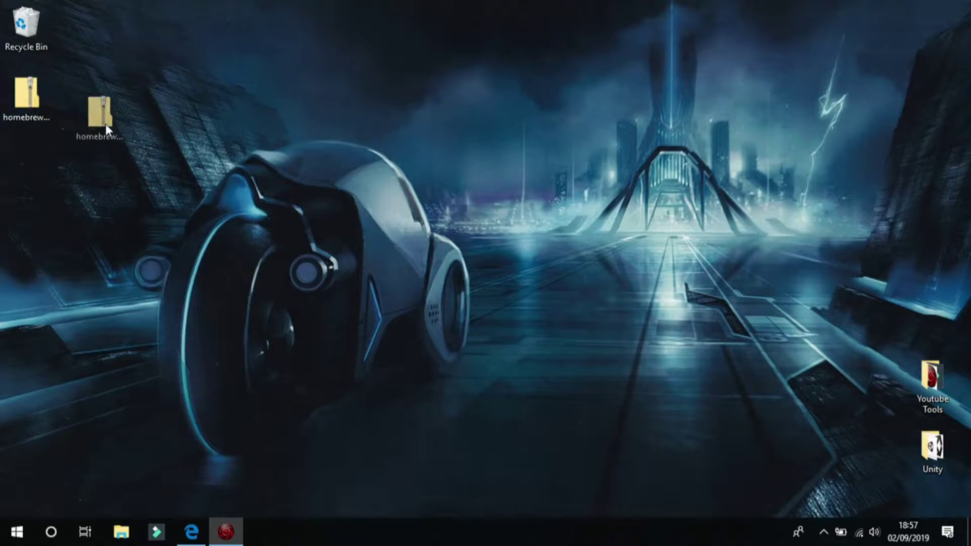
drag(182, 127, 186, 121)
right_click(185, 118)
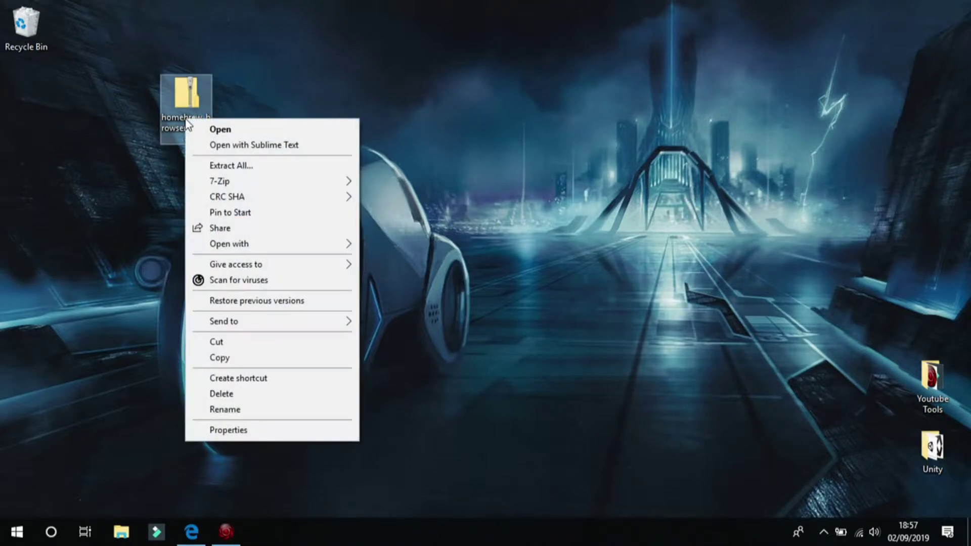
click(219, 165)
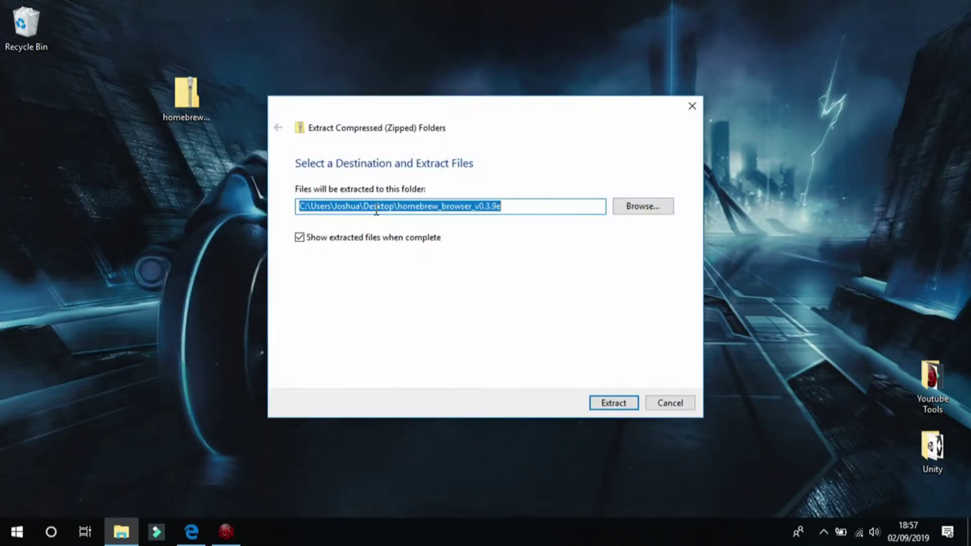
click(614, 401)
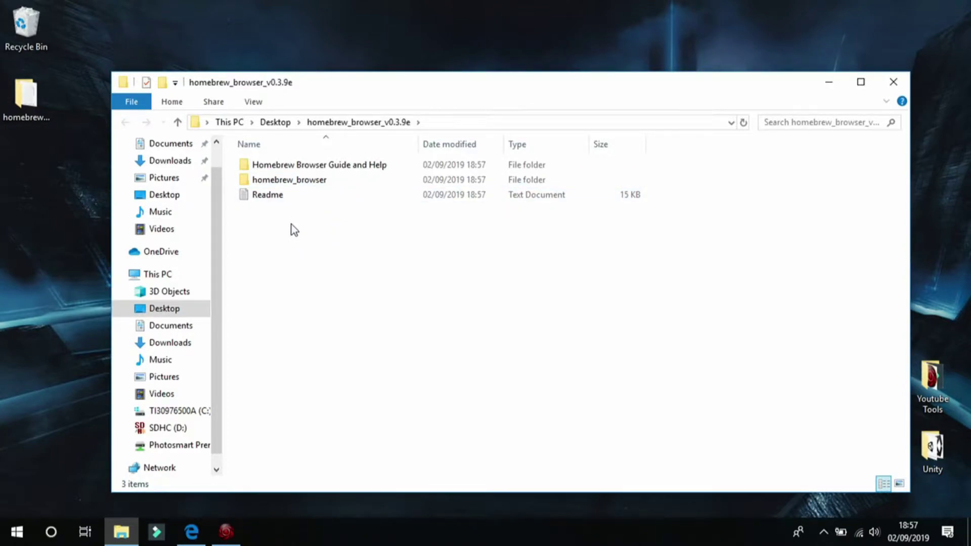
Open the settings XML file inside the homebrew_browser folder with Notepad.
double_click(284, 181)
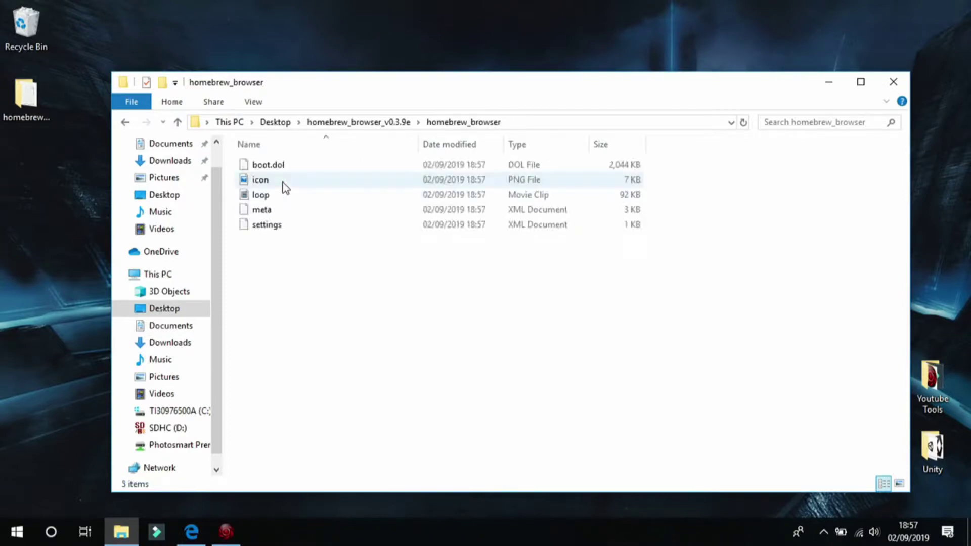
right_click(268, 233)
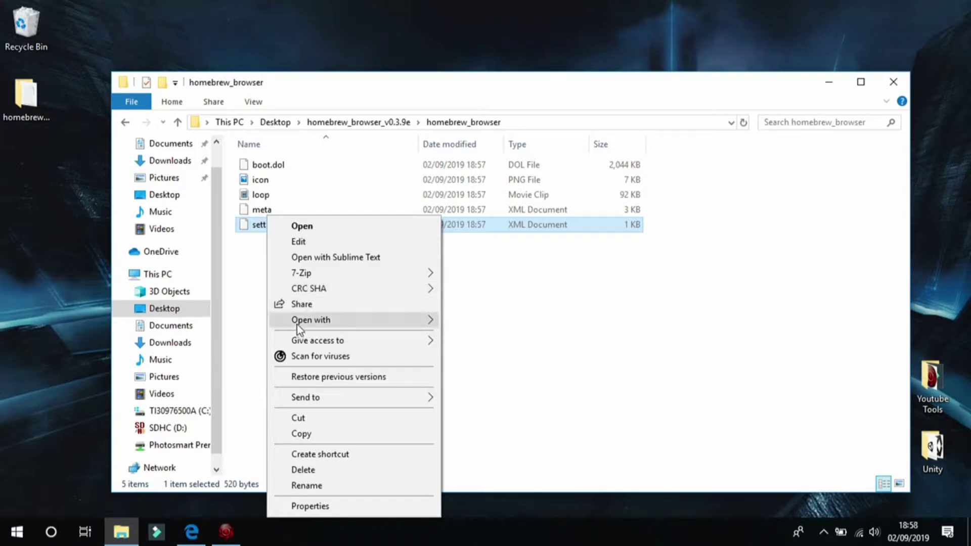
mouse_move(296, 323)
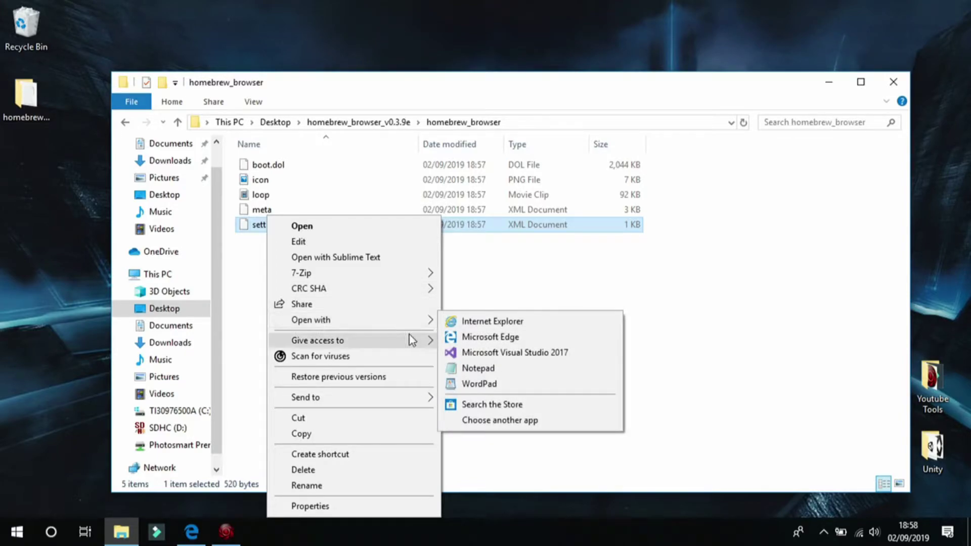
click(462, 371)
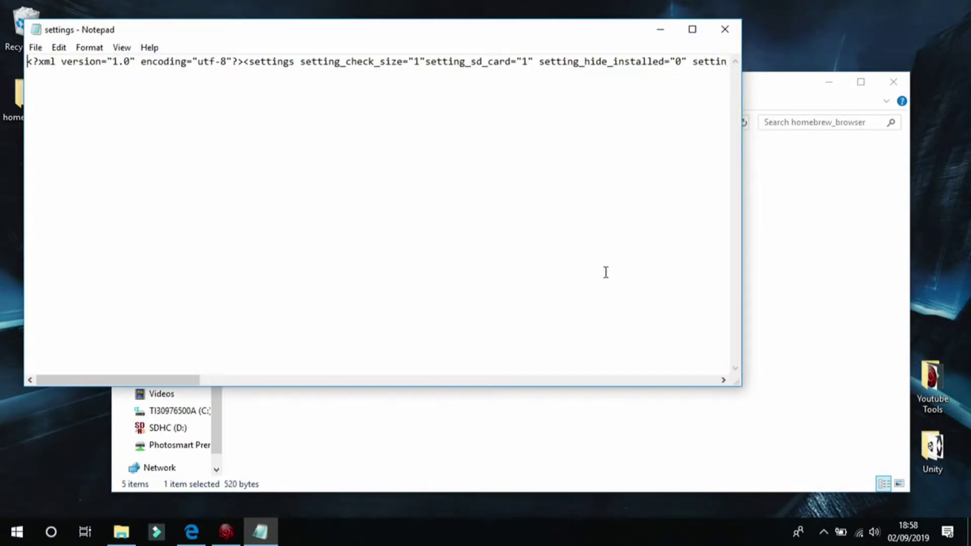
Change setting_server="0" to "1", save the settings file and close Notepad.
mouse_move(163, 380)
mouse_down()
mouse_move(309, 394)
mouse_move(706, 383)
mouse_up()
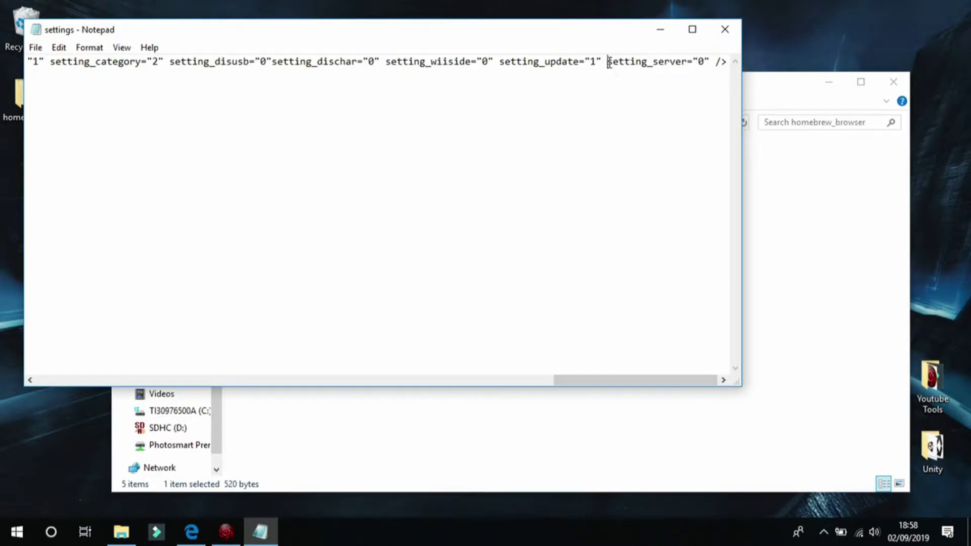
drag(608, 61, 708, 66)
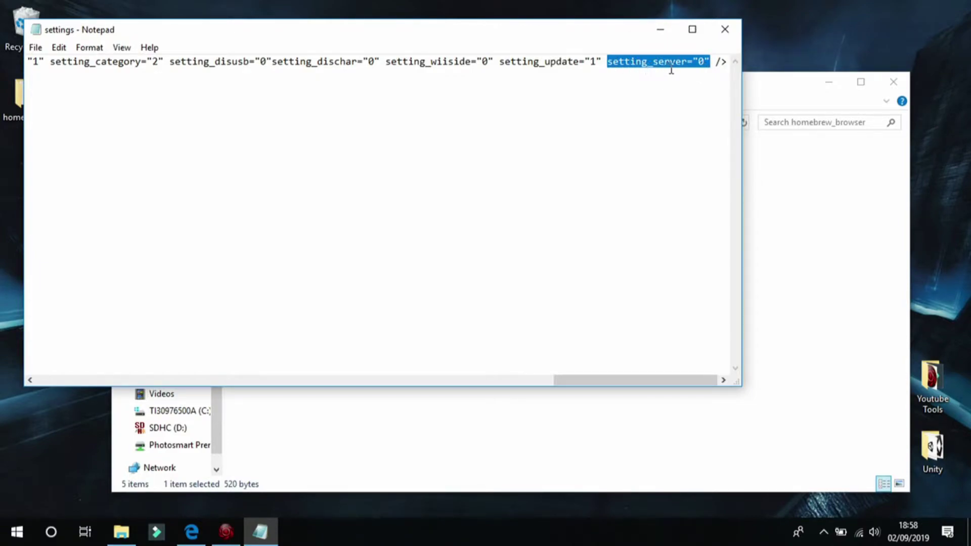
click(706, 65)
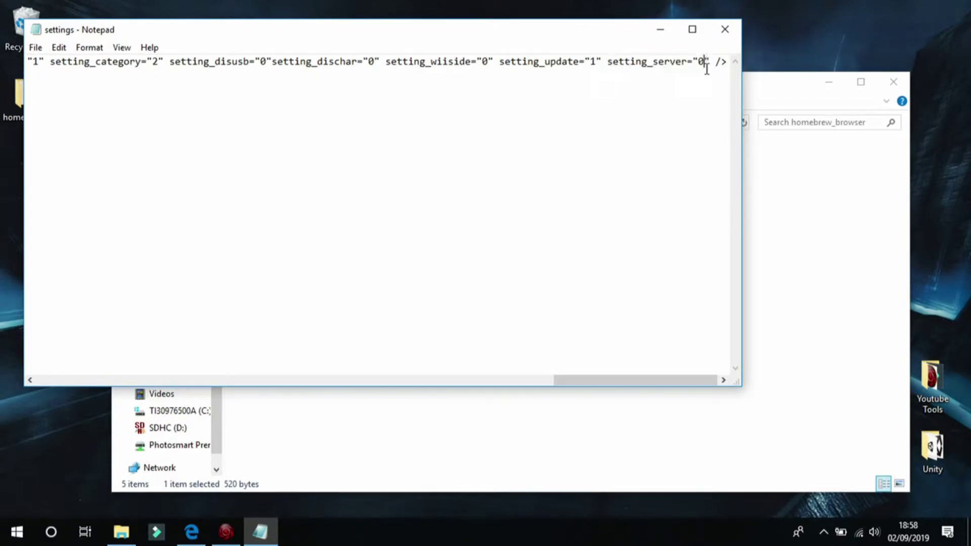
key(BackSpace)
text(1)
click(36, 49)
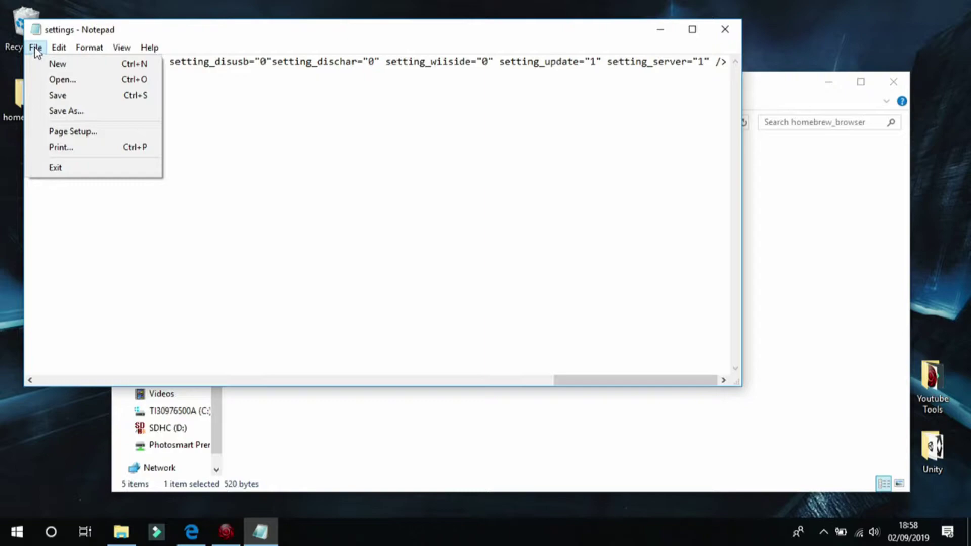
click(75, 95)
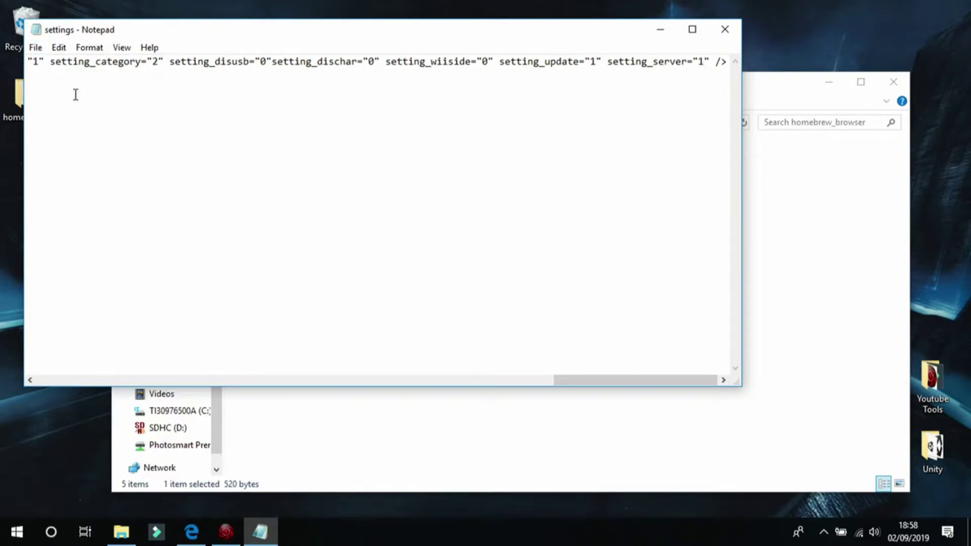
click(726, 29)
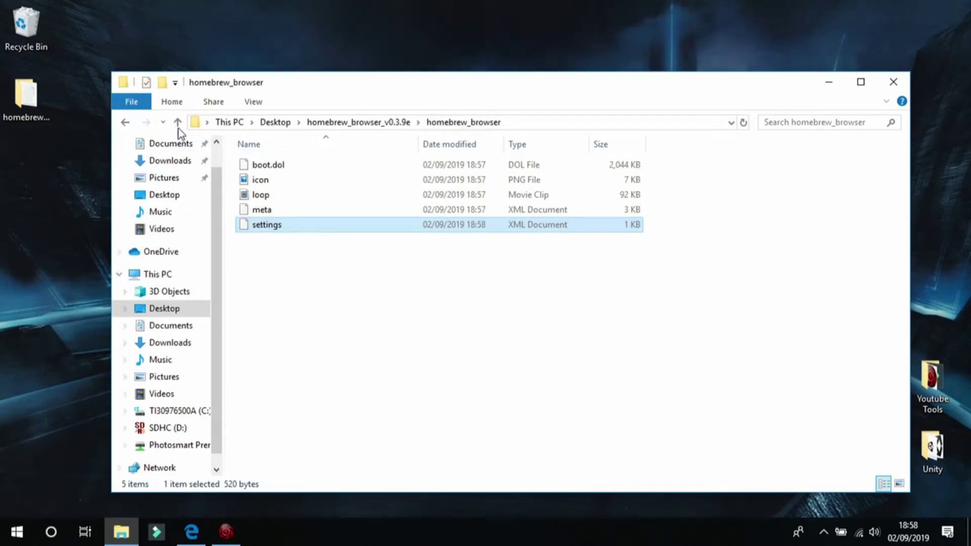
Go to the SDHC (D:) drive and create a new folder at its root.
click(178, 126)
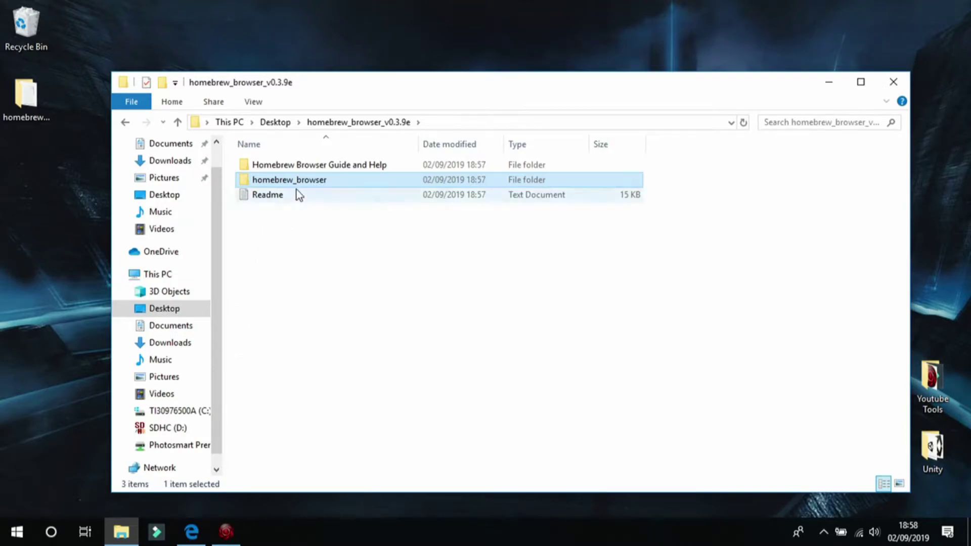
click(182, 429)
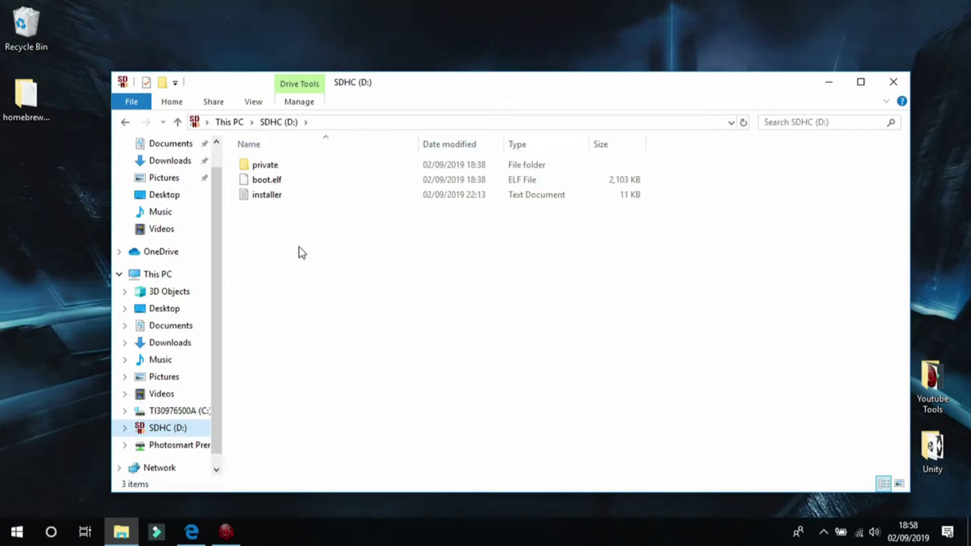
right_click(294, 208)
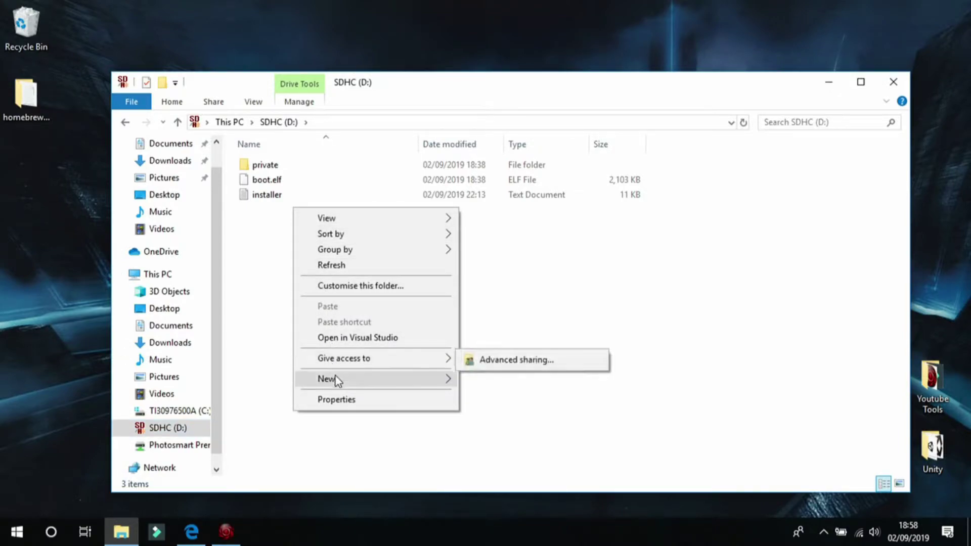
mouse_move(336, 377)
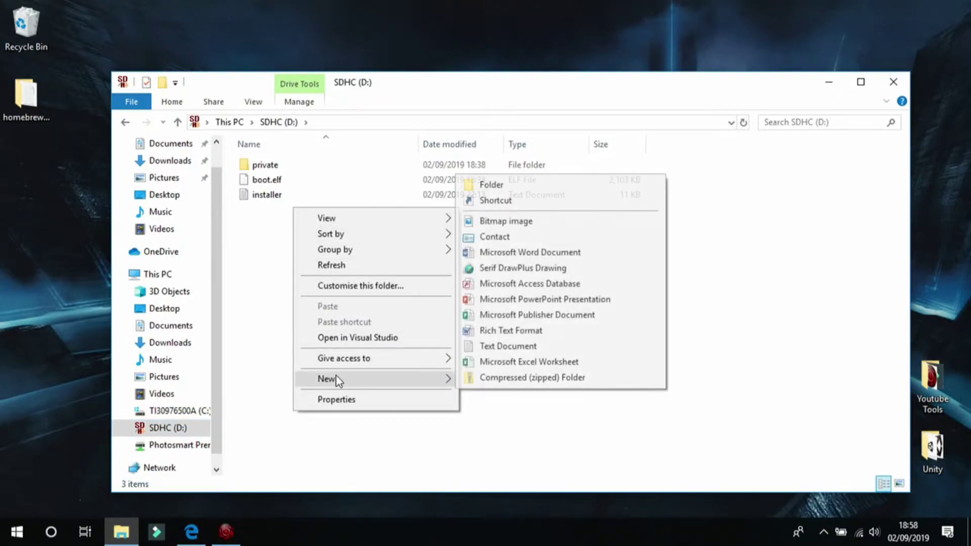
click(521, 190)
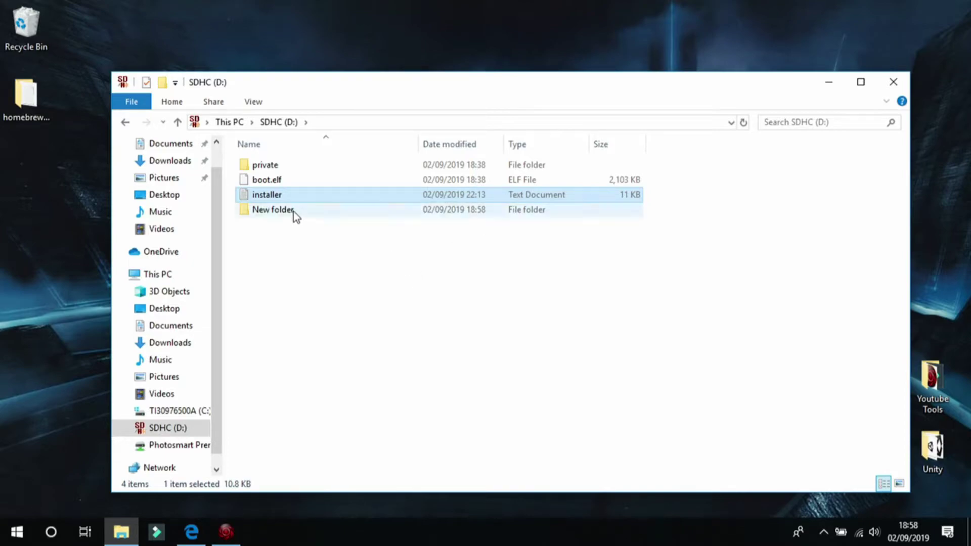
Rename the new folder to apps.
right_click(295, 215)
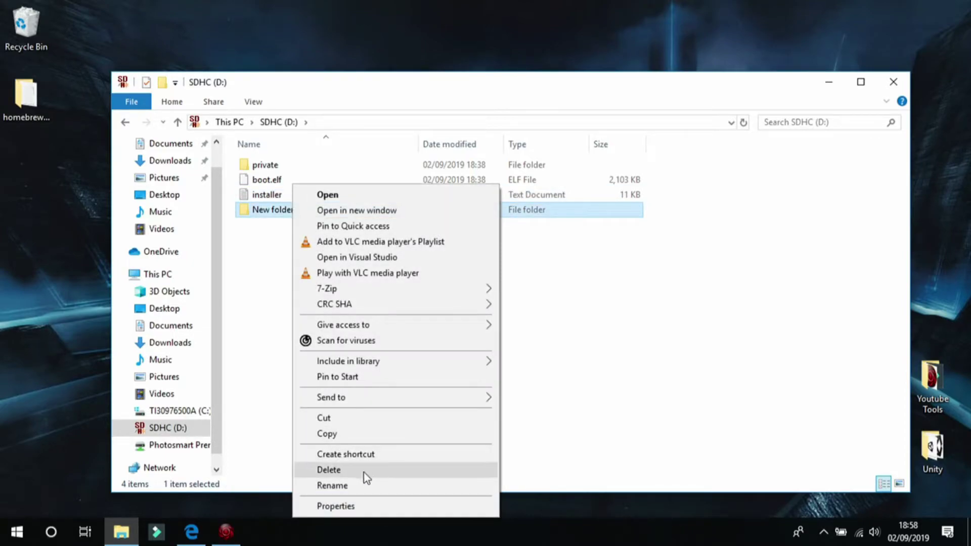
click(360, 486)
text(apps)
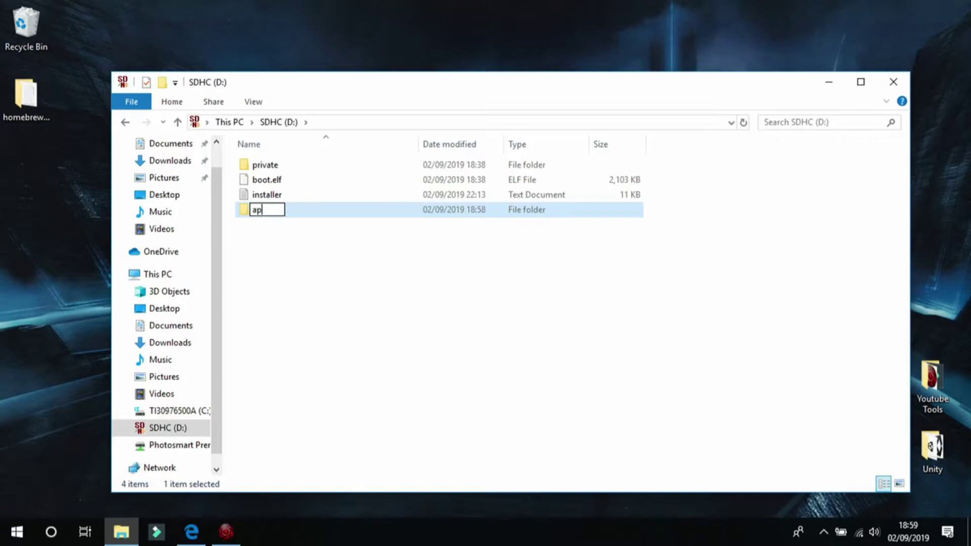
key(Return)
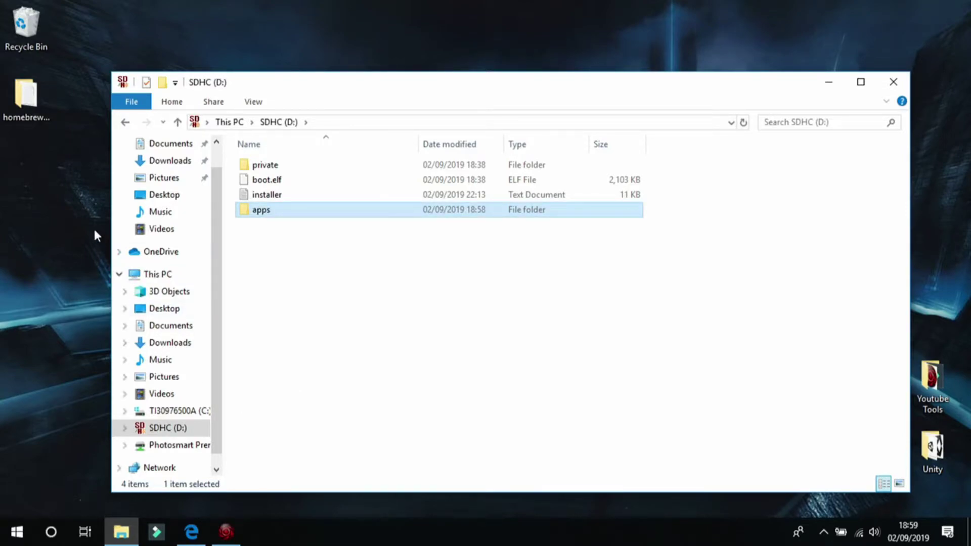
Drag homebrew_browser from the extracted homebrew_browser_v0.3.9e folder onto apps on SDHC (D:) and check apps.
click(25, 112)
double_click(25, 110)
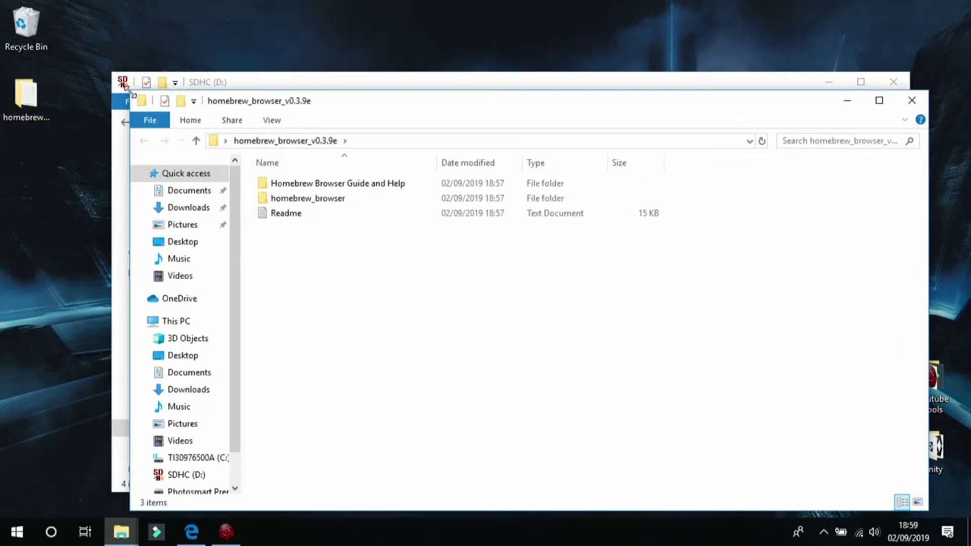
mouse_move(126, 89)
mouse_down()
mouse_move(230, 133)
mouse_move(425, 181)
mouse_up()
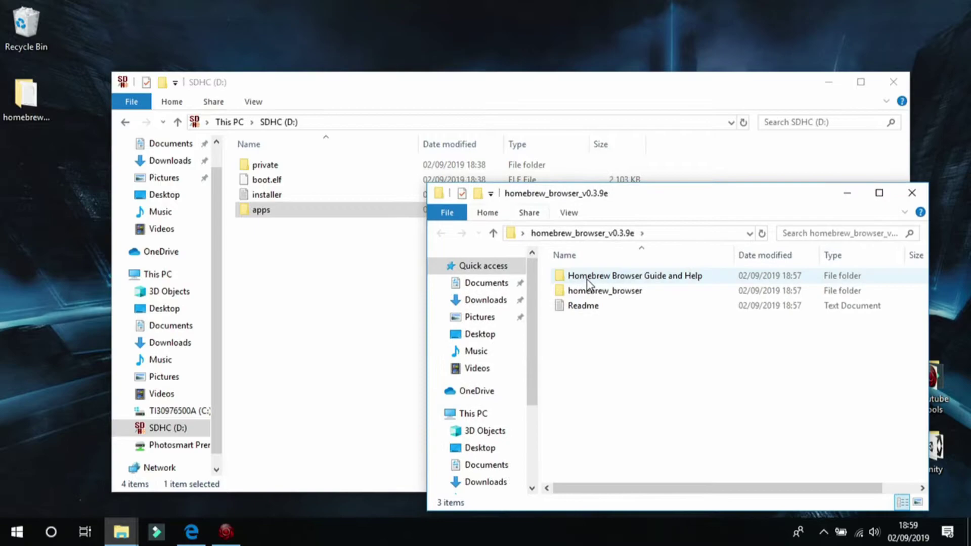
mouse_move(589, 291)
mouse_down()
mouse_move(506, 273)
mouse_move(477, 279)
mouse_move(325, 209)
mouse_up()
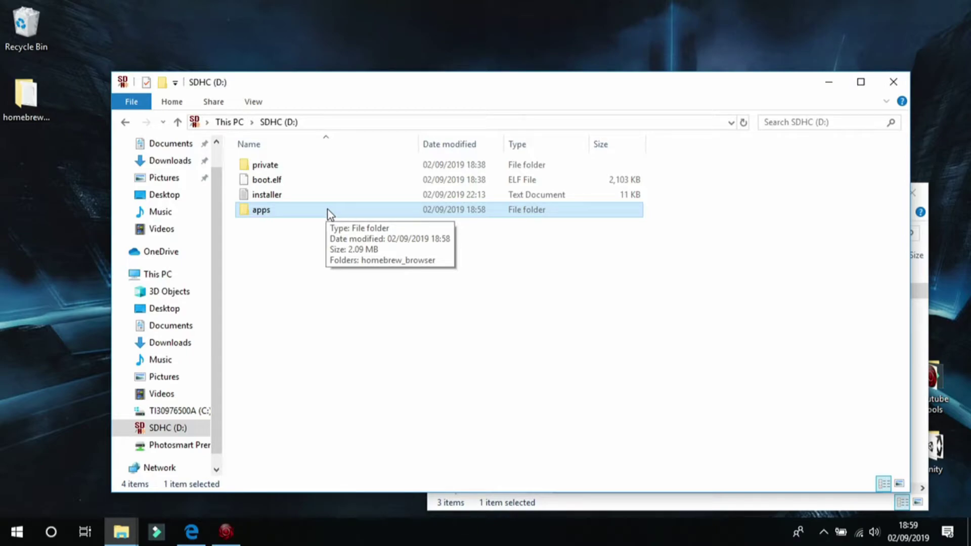
double_click(399, 214)
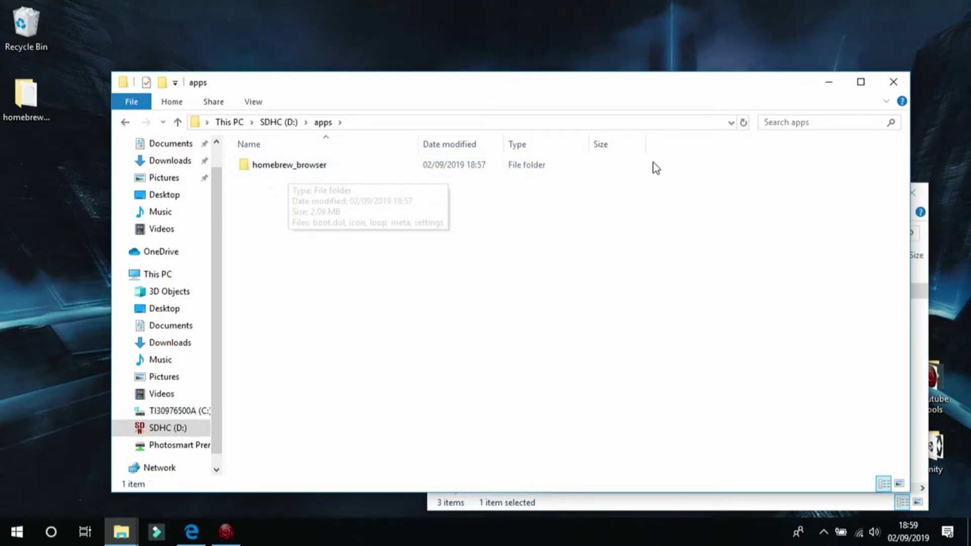
Close both Explorer windows and drag the zip and extracted folder into the Recycle Bin.
click(892, 89)
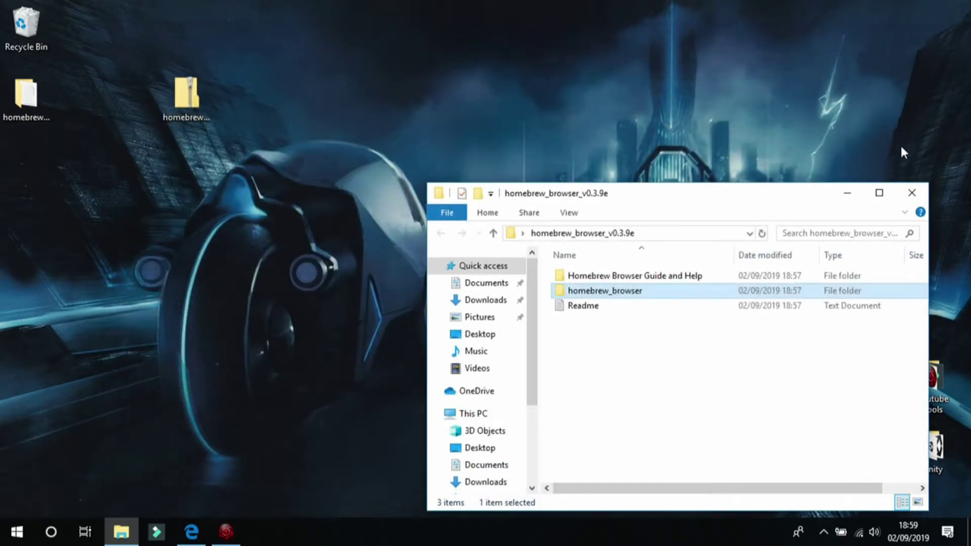
click(905, 196)
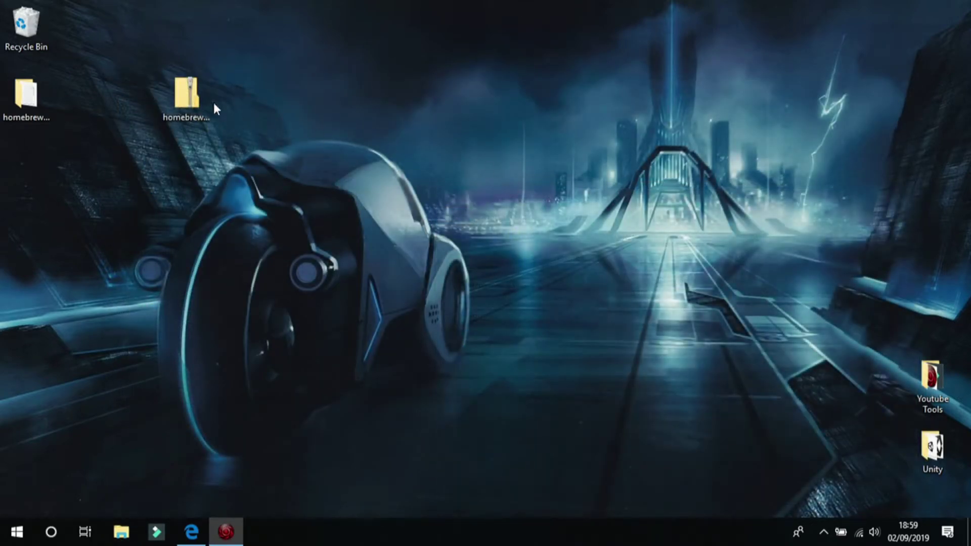
mouse_move(214, 104)
mouse_down()
mouse_move(36, 104)
mouse_move(29, 42)
mouse_up()
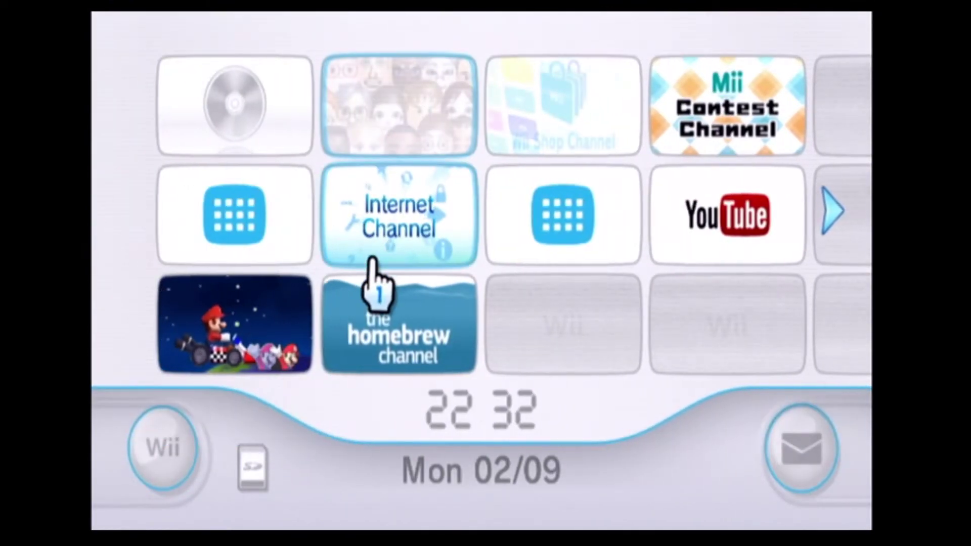
Open The Homebrew Channel from the Wii Menu and start it.
click(373, 344)
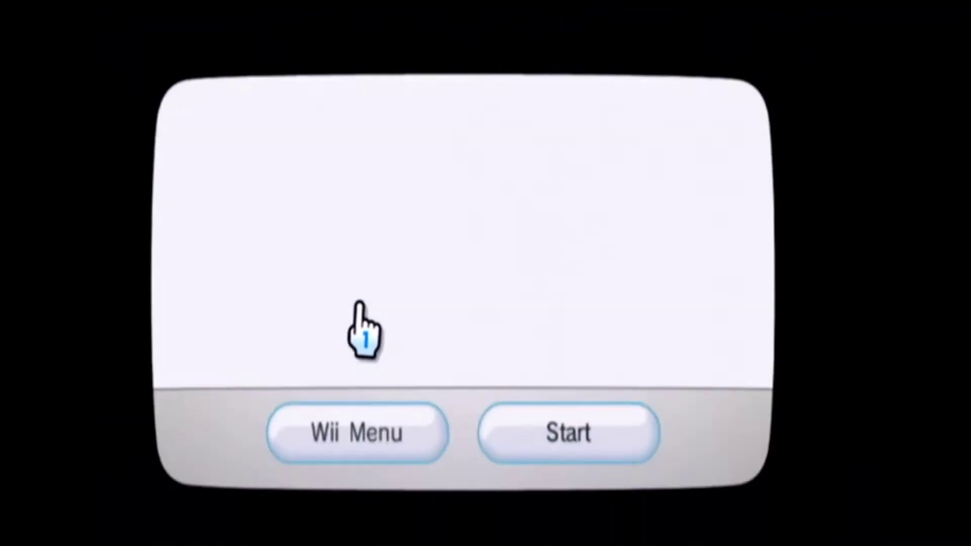
click(555, 399)
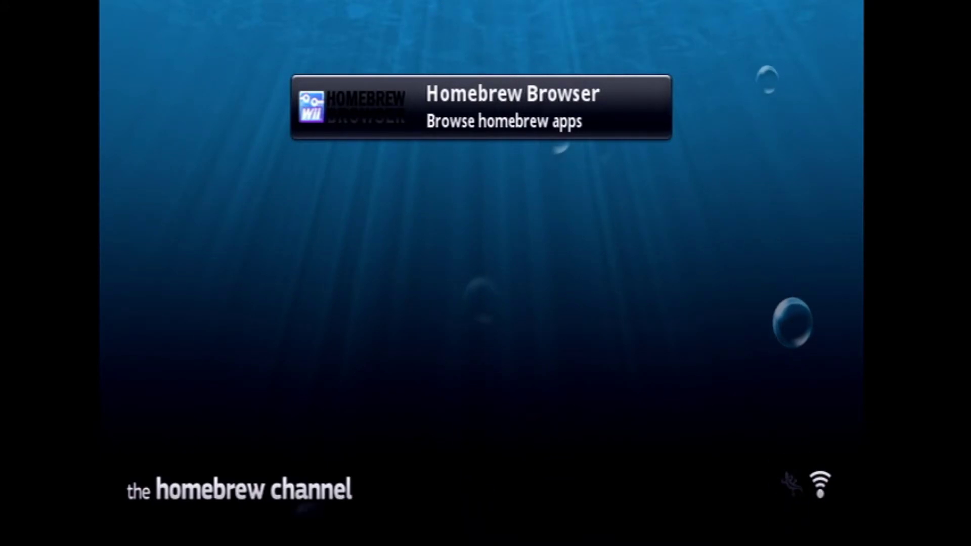
Open the Homebrew Browser 0.3.9e entry and load it to show its app catalogue.
click(453, 112)
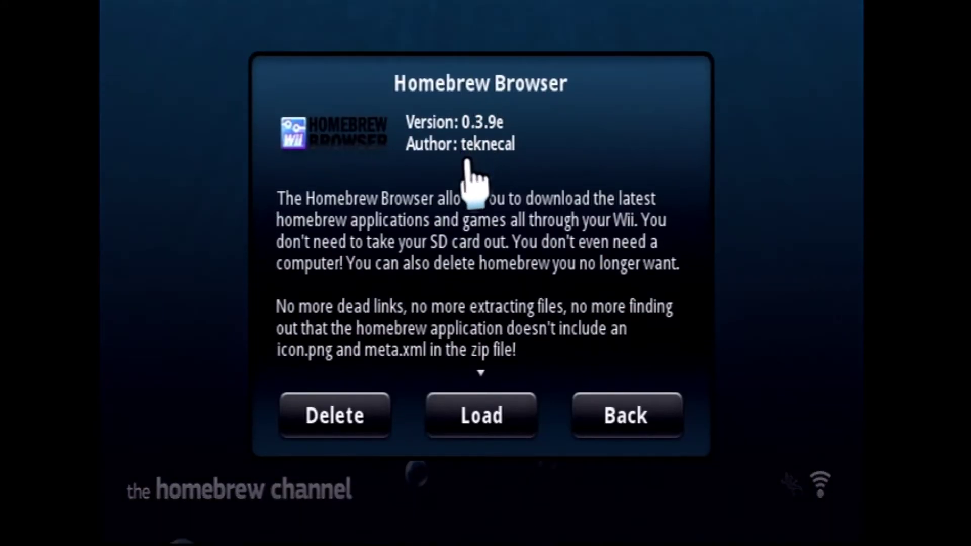
click(487, 419)
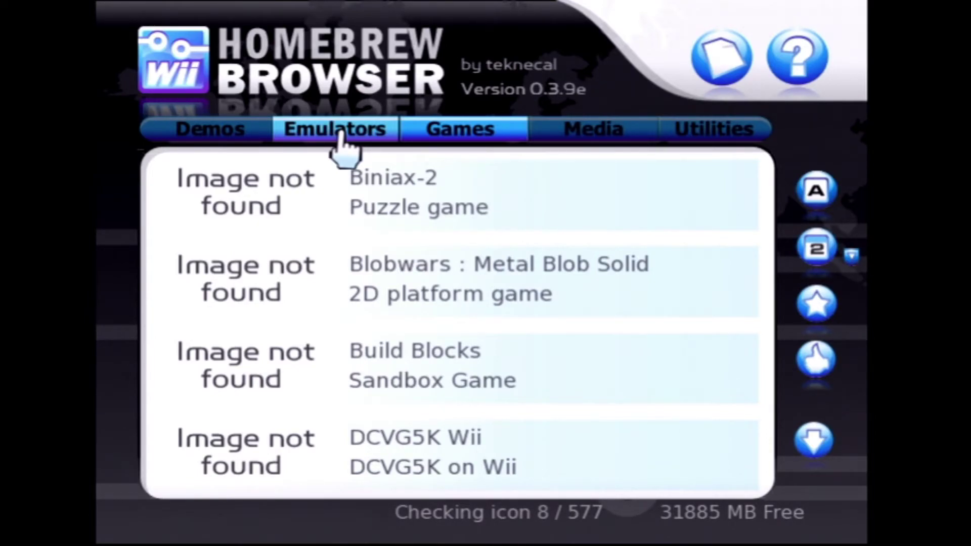
Download Snes9x GX Channel Installer 1.2 from the Emulators category to the SD card.
click(338, 139)
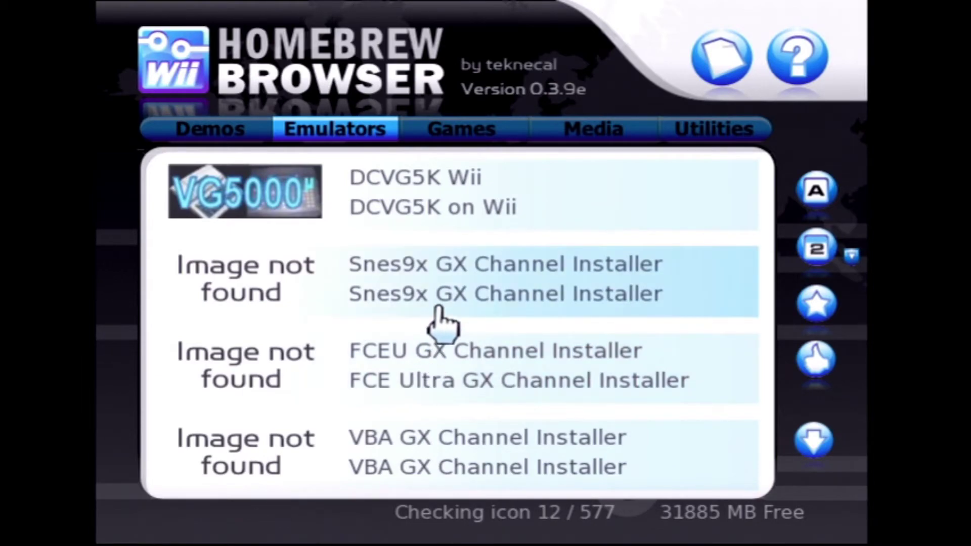
click(438, 301)
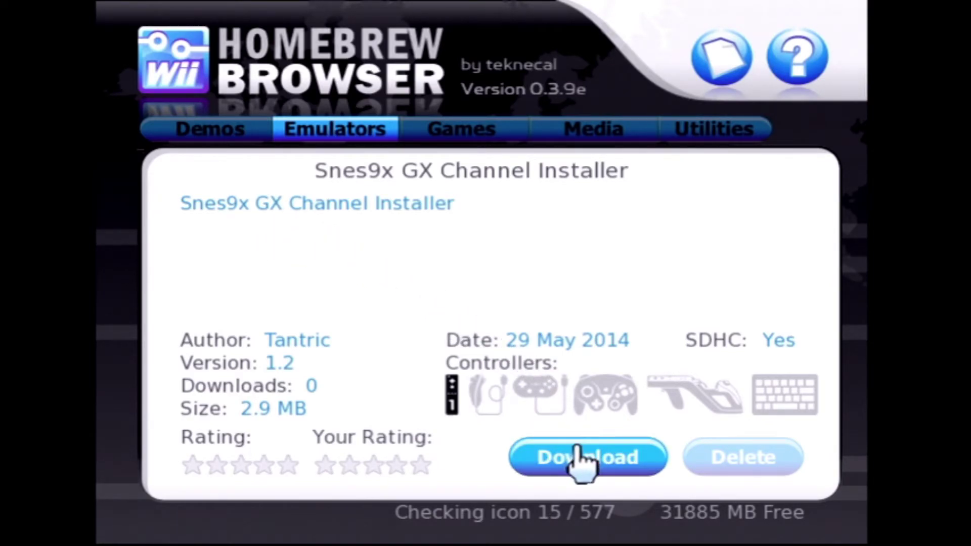
click(572, 445)
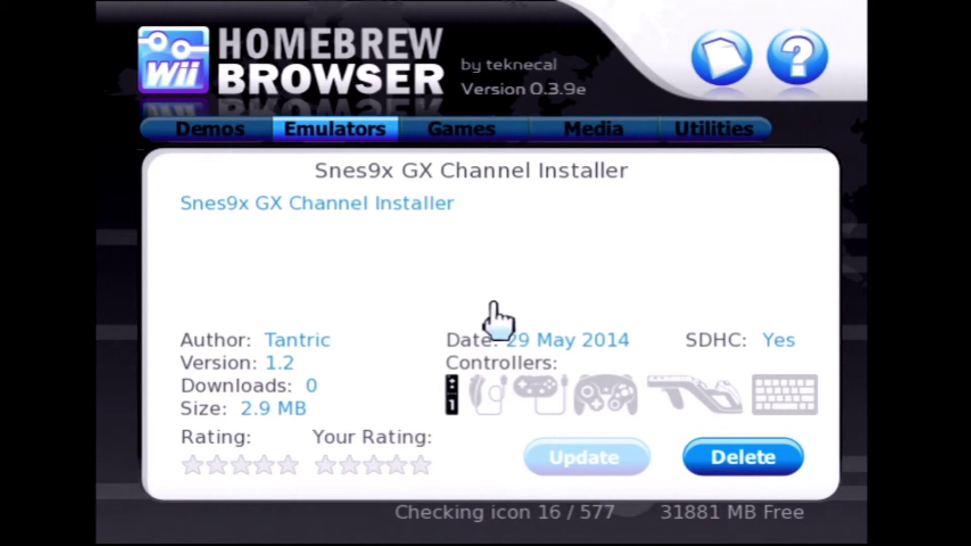
Launch Snes9x GX Channel Installer from the loader and install the Snes9x GX channel.
key(Home)
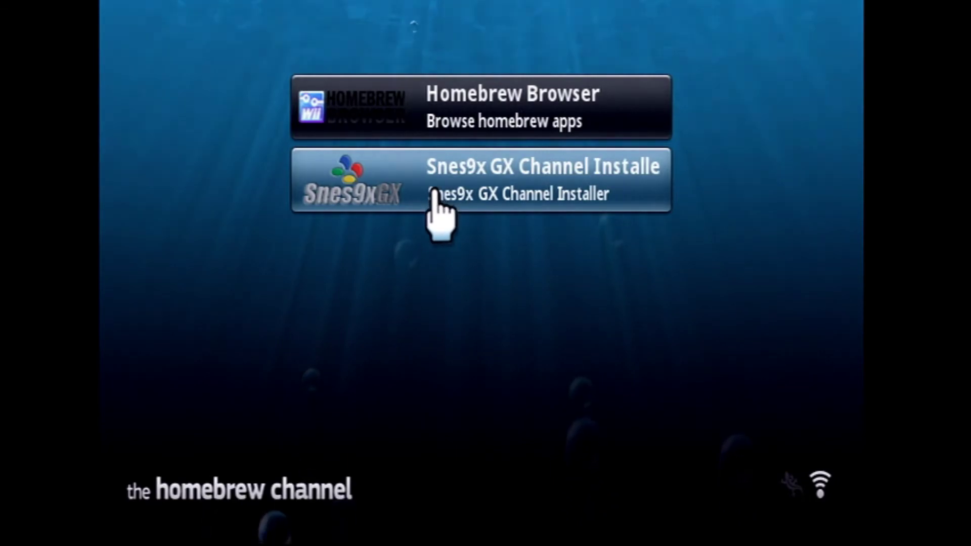
click(434, 192)
click(461, 383)
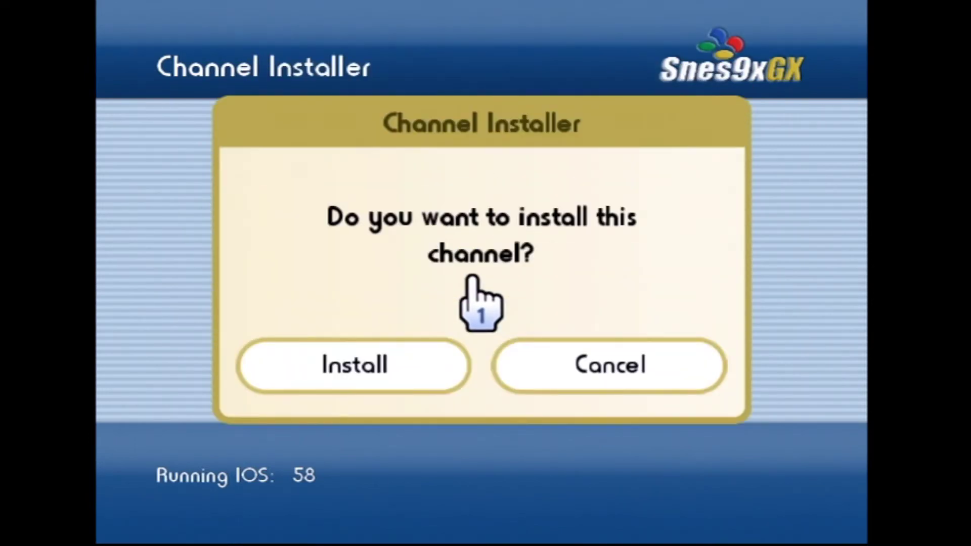
click(371, 380)
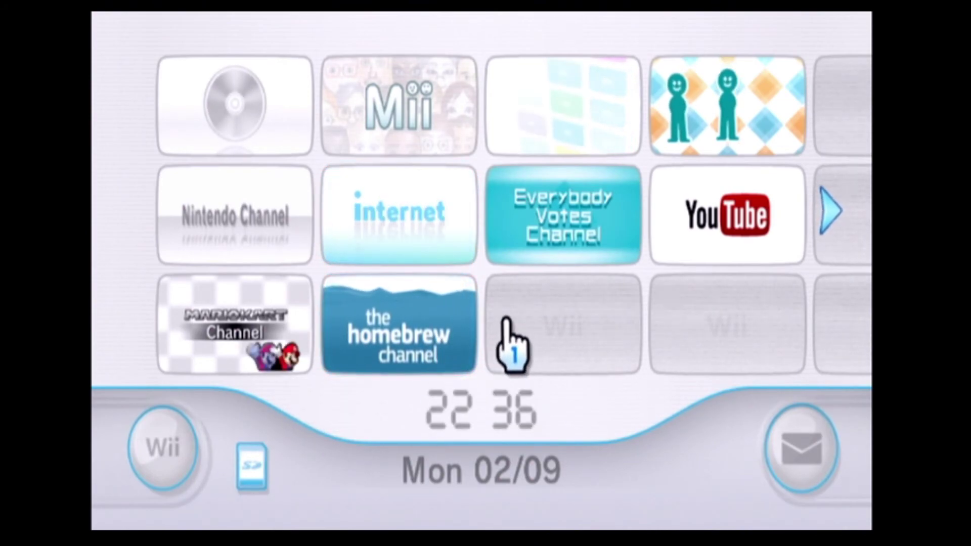
Preview the new Snes9x GX channel on the next Wii Menu page, then relaunch Homebrew Browser 0.3.9e.
key(plus)
click(536, 326)
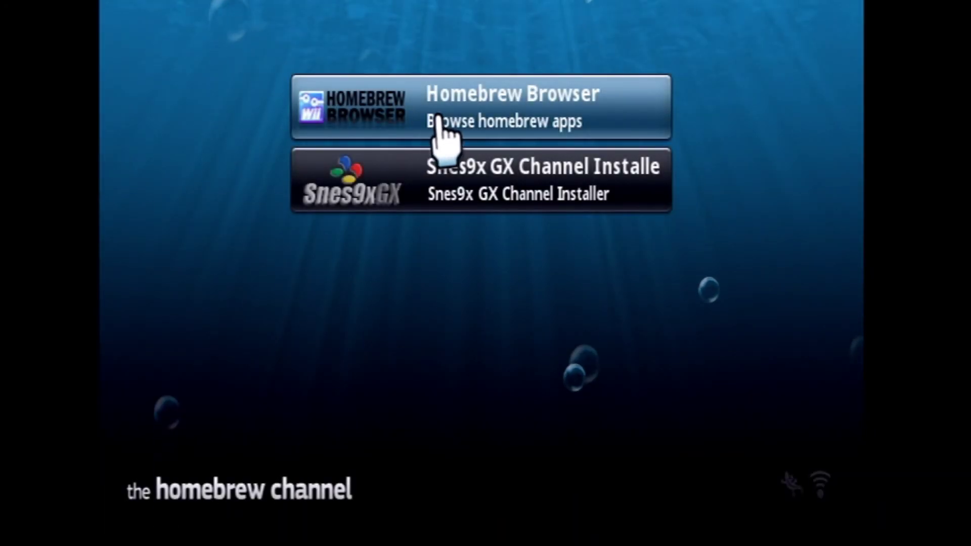
click(444, 129)
click(515, 415)
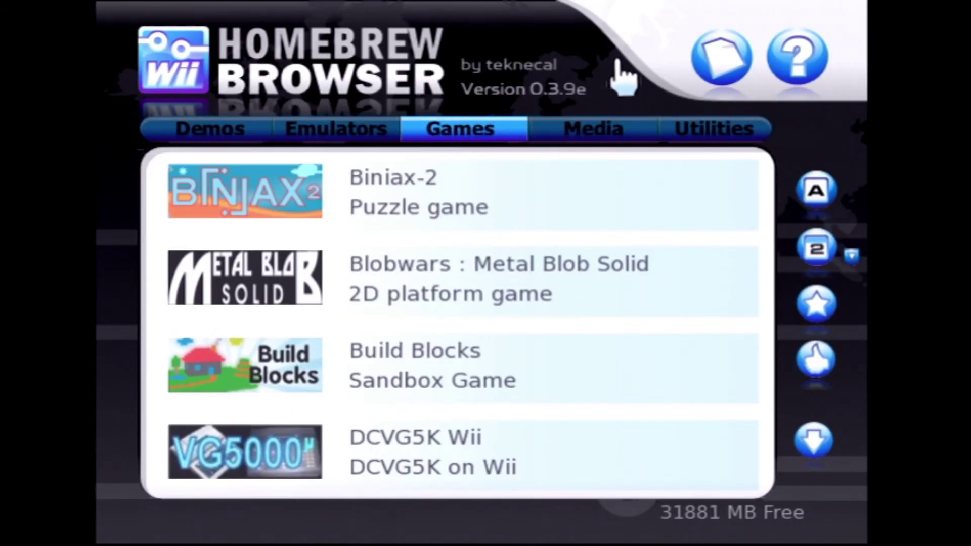
Remove Snes9x GX Channel Installer from the installed apps list and bring up the main menu.
click(723, 59)
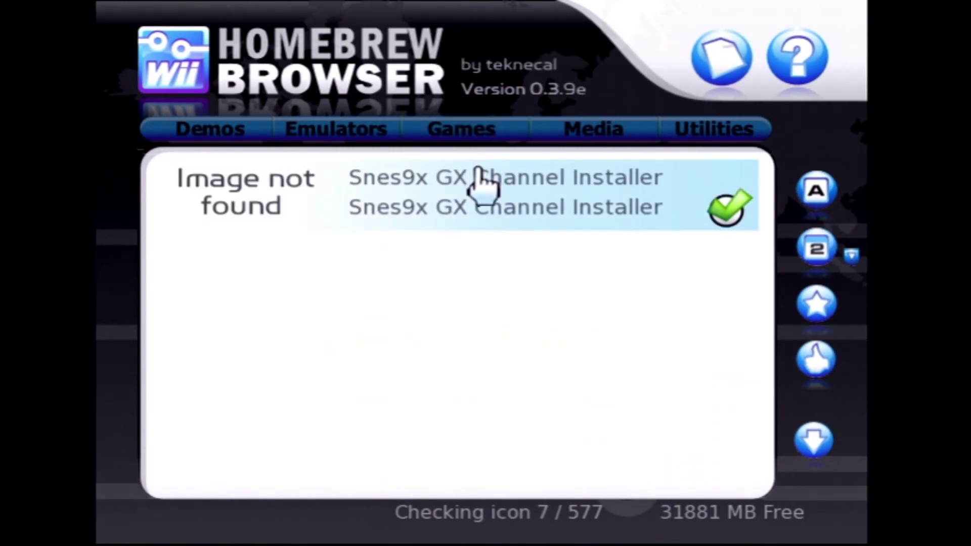
click(480, 208)
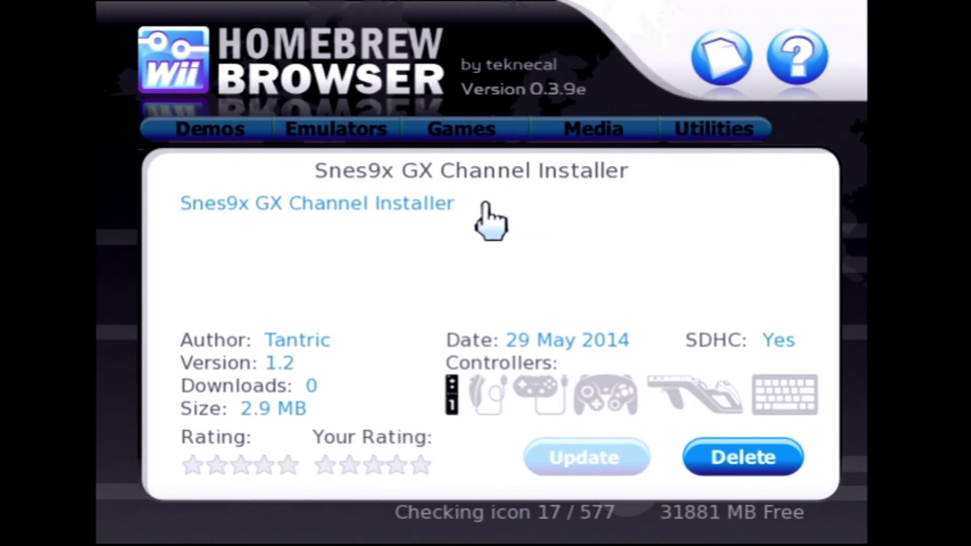
click(744, 455)
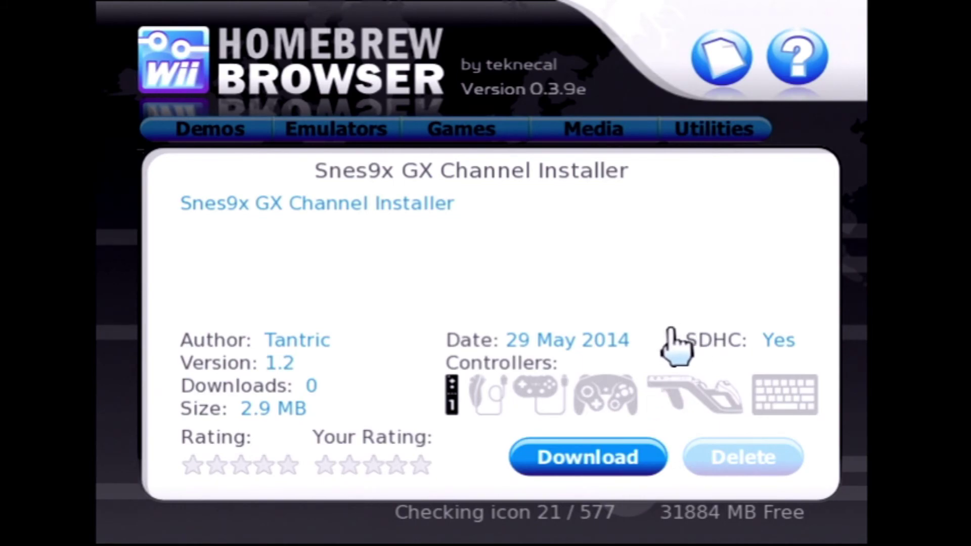
key(Home)
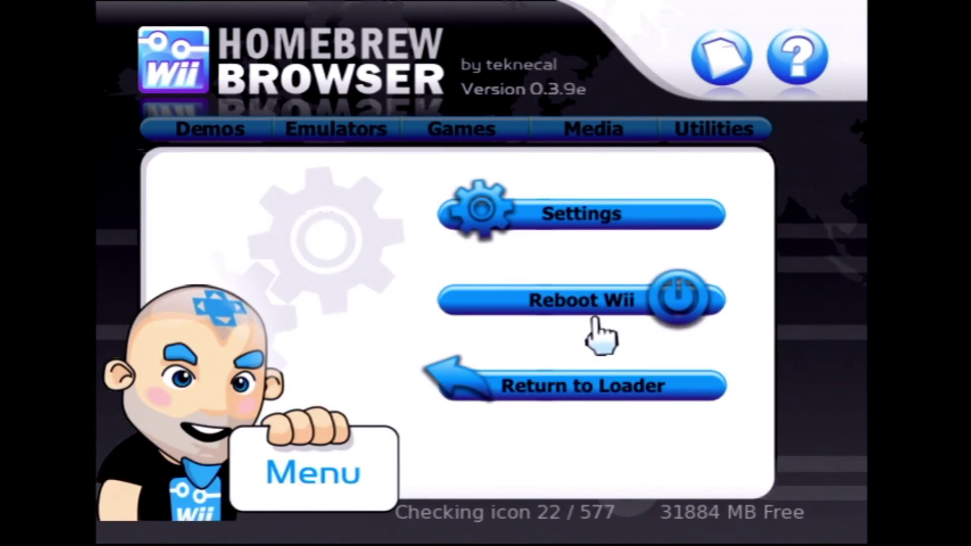
Return to the loader from the Homebrew Browser menu.
click(599, 317)
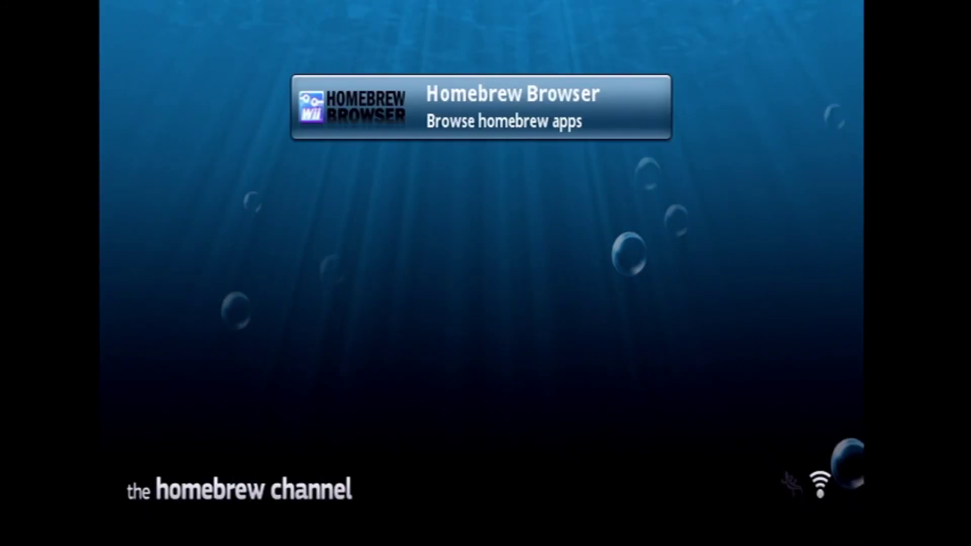